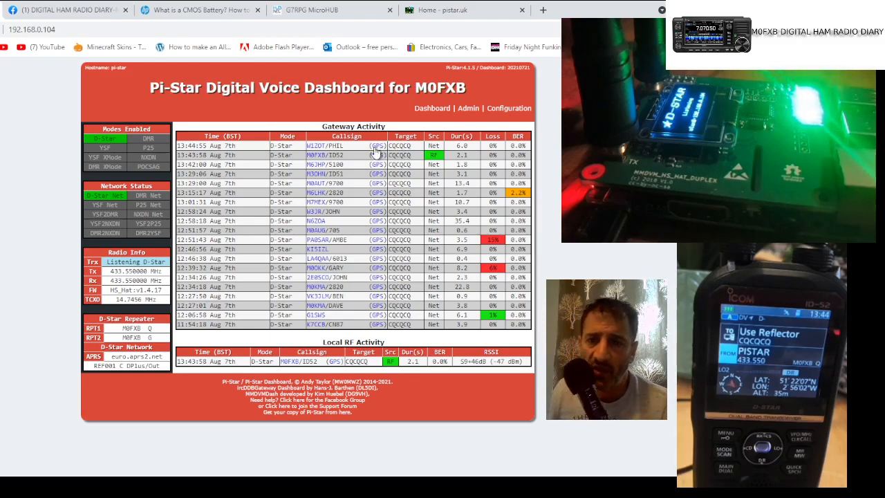
left_click(379, 149)
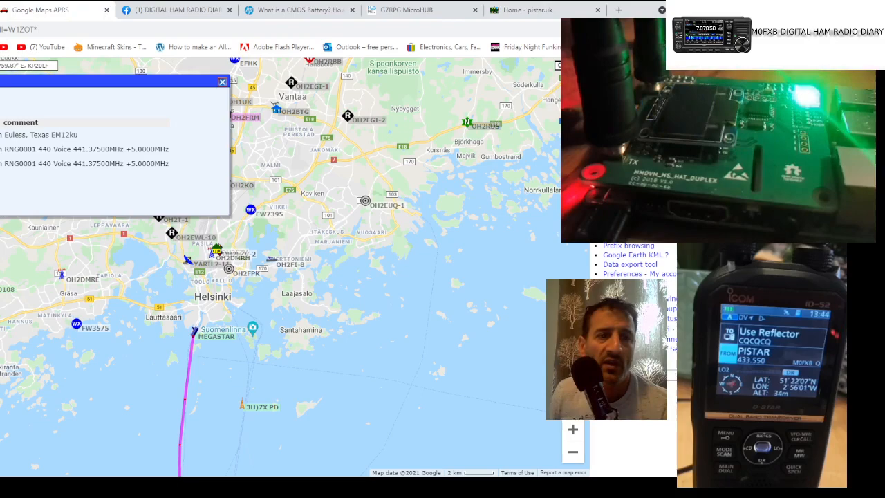
key("ctrl+Tab")
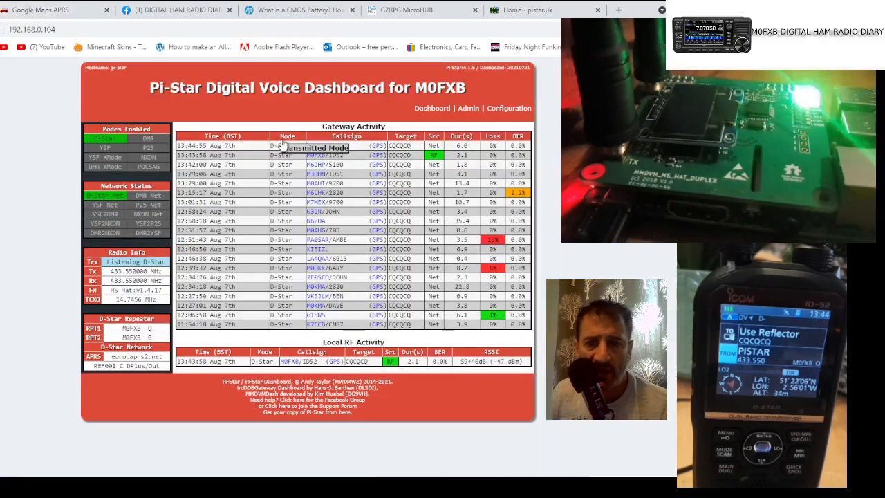
left_click(314, 147)
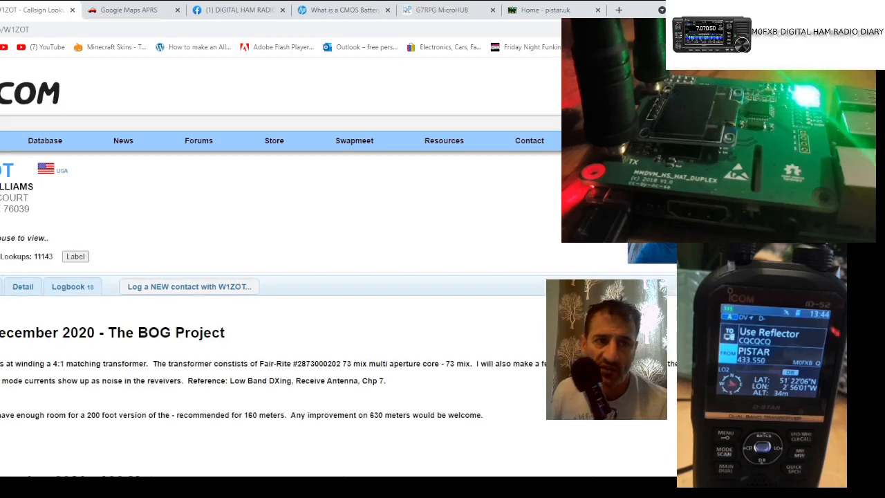
key("ctrl+Tab")
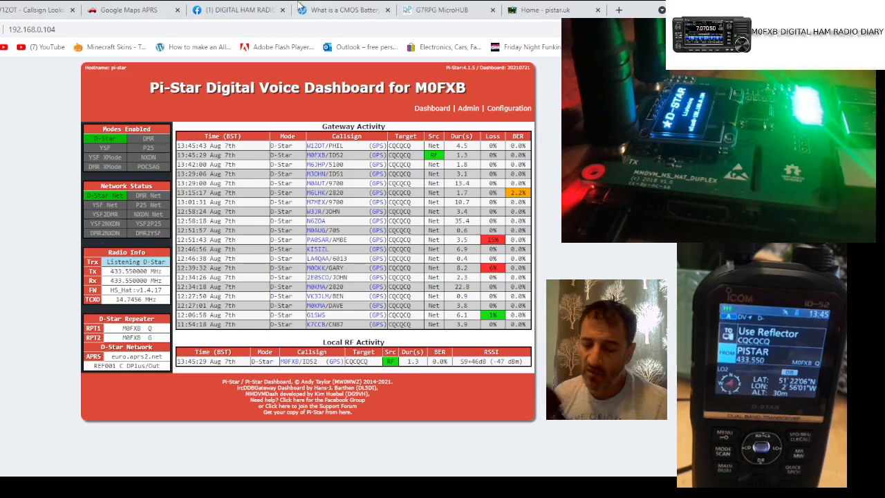
Sign in as admin and review the Configuration page's D-Star, GPS, firewall and wireless sections.
left_click(516, 109)
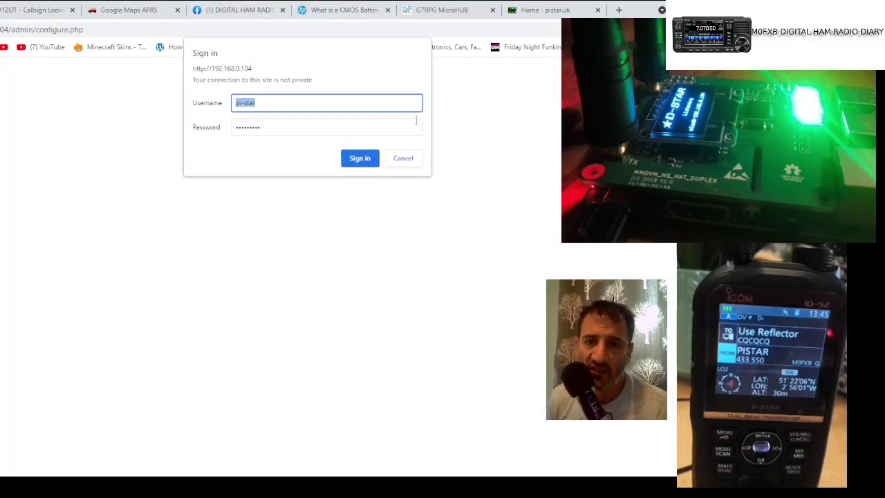
left_click(358, 159)
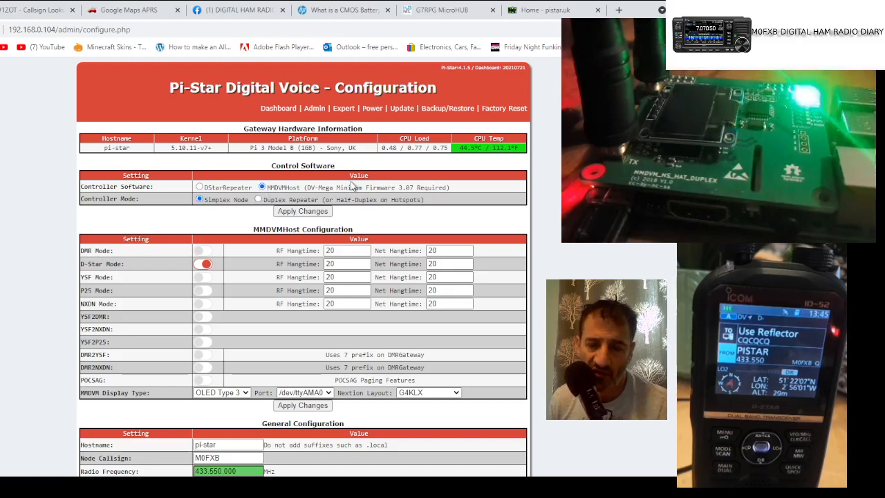
scroll(353, 184, "down", 3)
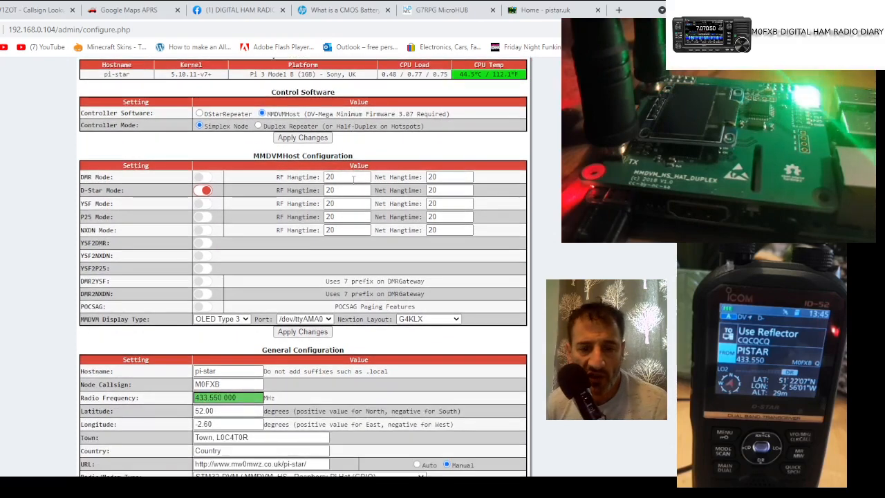
scroll(350, 181, "down", 2)
scroll(350, 182, "down", 3)
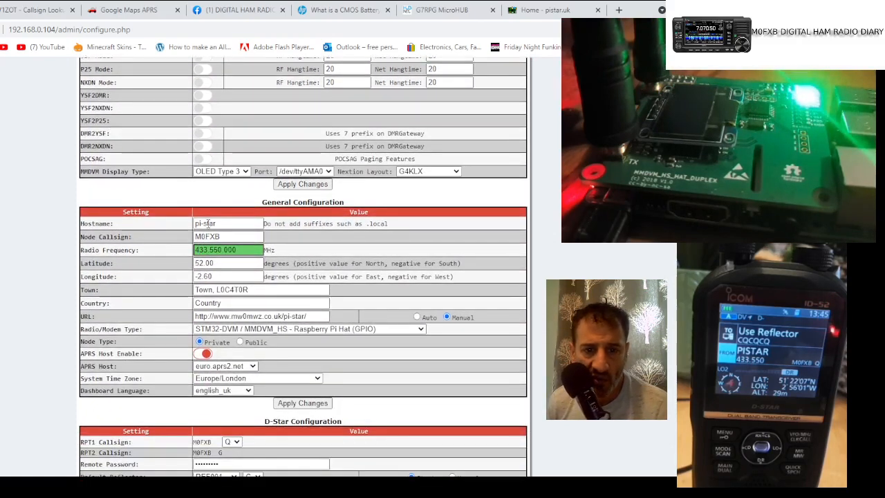
scroll(220, 226, "down", 2)
scroll(276, 228, "down", 2)
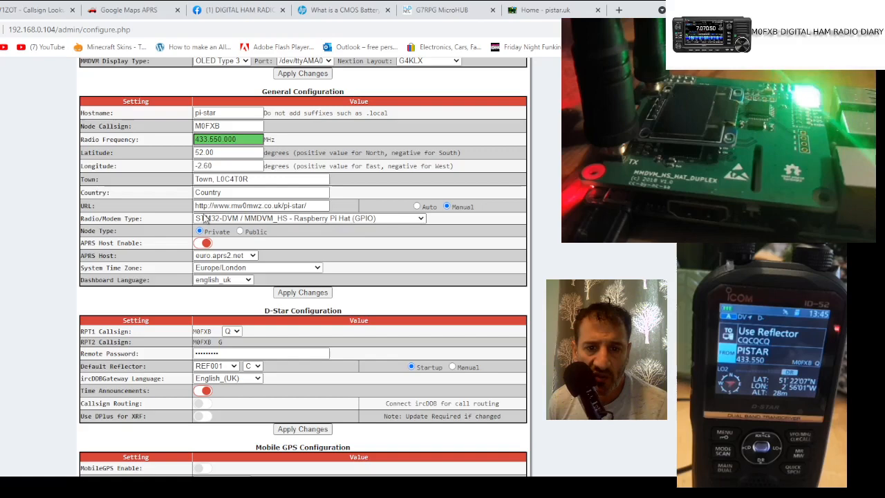
scroll(347, 246, "down", 3)
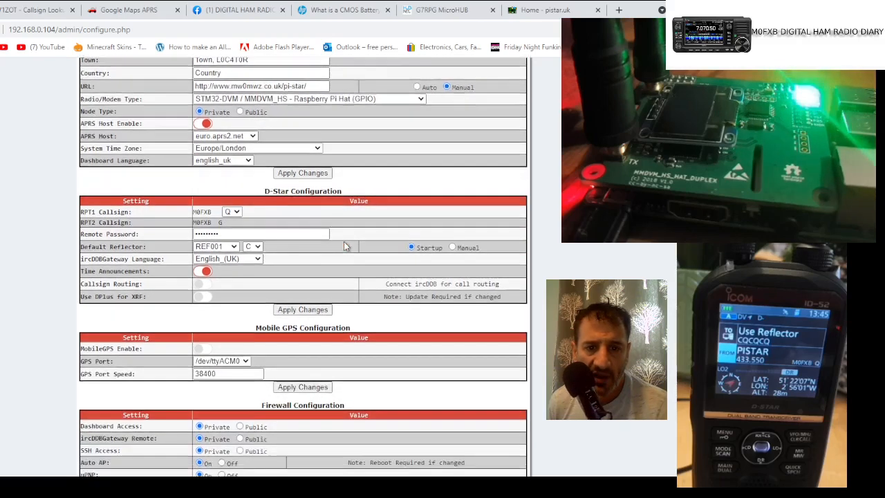
scroll(344, 242, "down", 2)
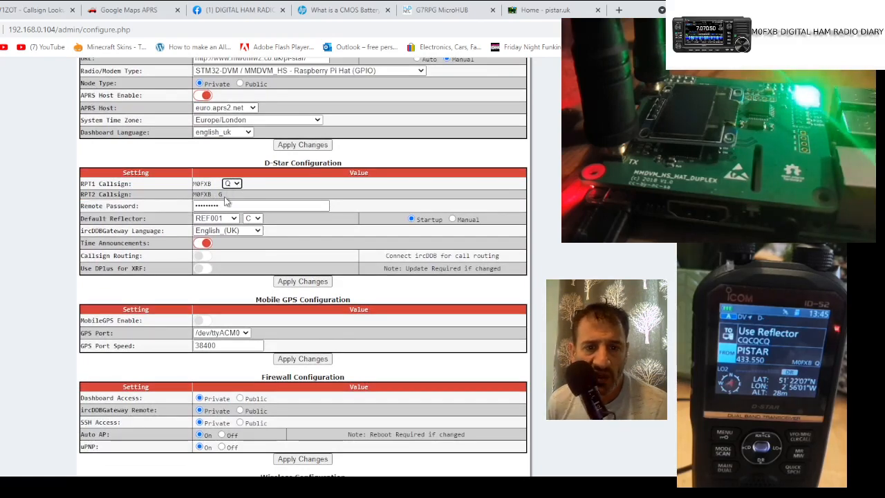
scroll(280, 202, "down", 1)
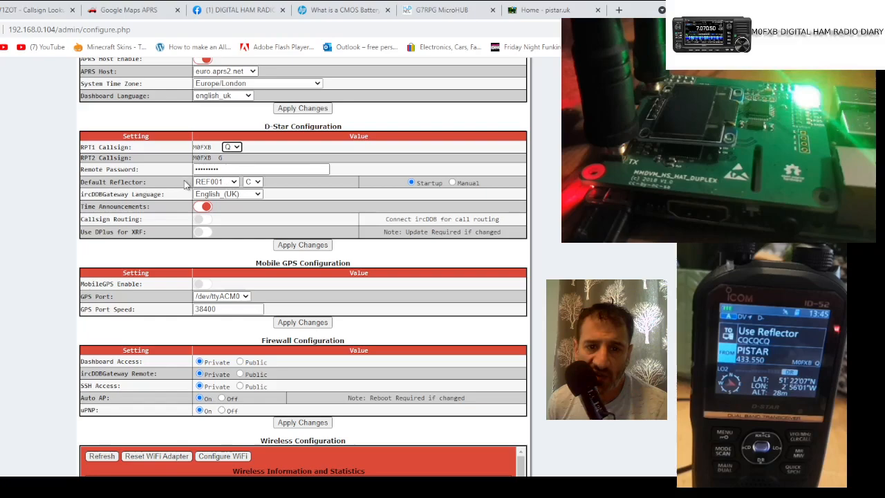
left_click(227, 182)
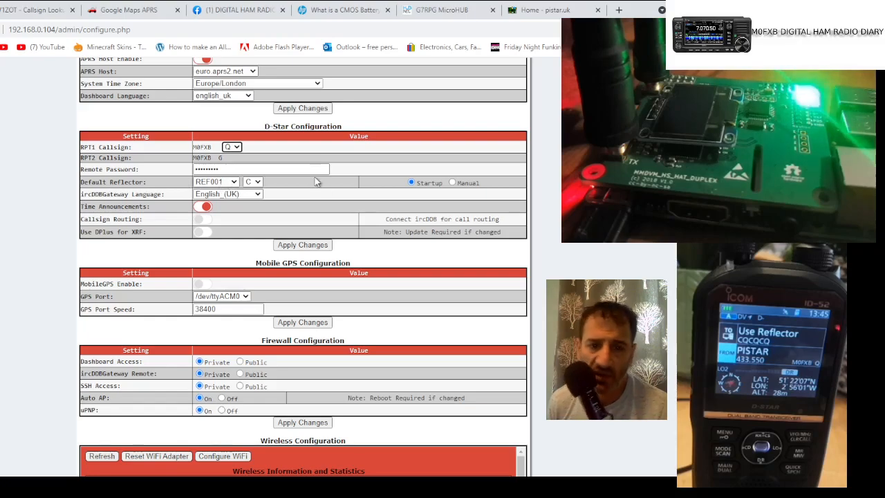
scroll(359, 189, "down", 5)
scroll(359, 208, "down", 2)
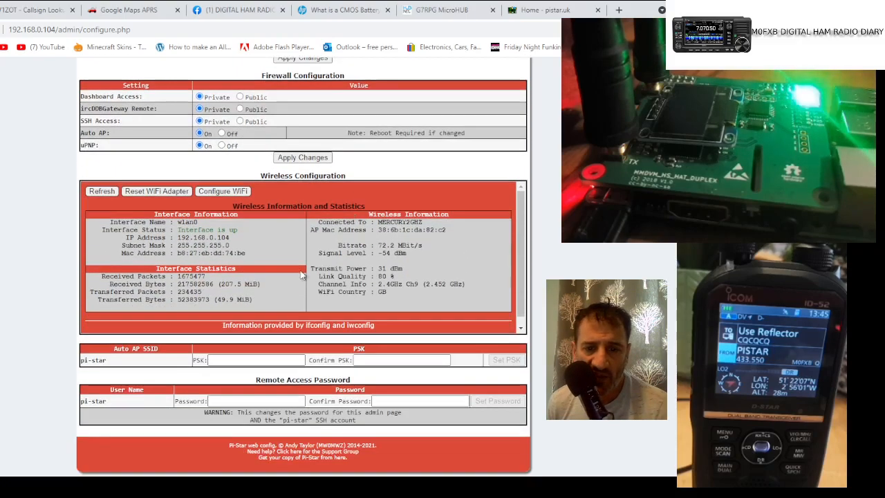
scroll(301, 271, "up", 4)
scroll(301, 271, "up", 6)
scroll(301, 272, "up", 6)
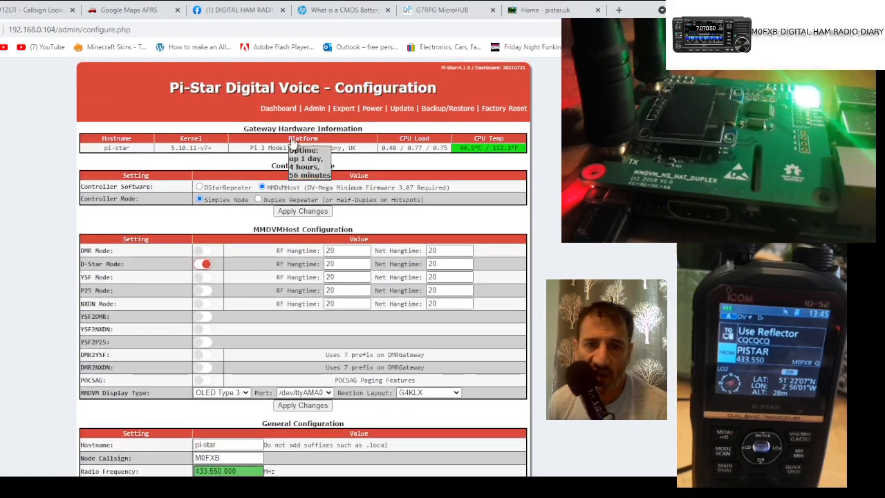
Go back to the main dashboard, then switch to the pistar.uk home page tab.
left_click(277, 109)
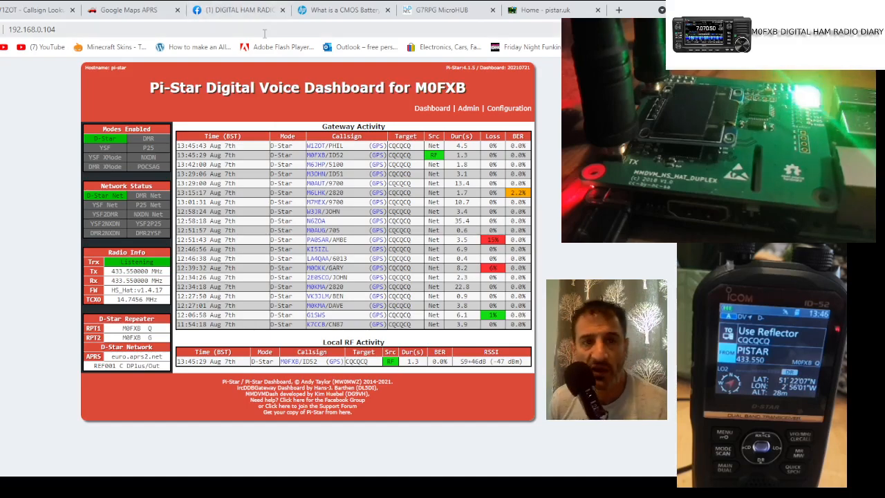
left_click(541, 10)
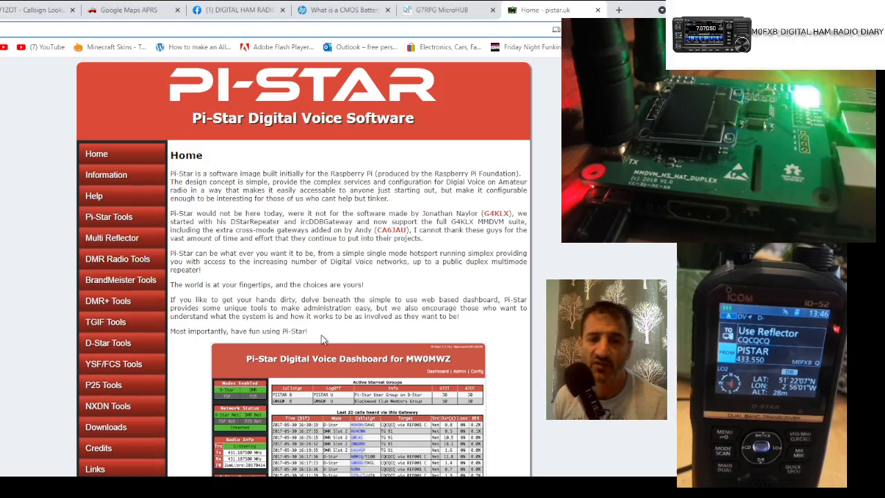
mouse_move(108, 216)
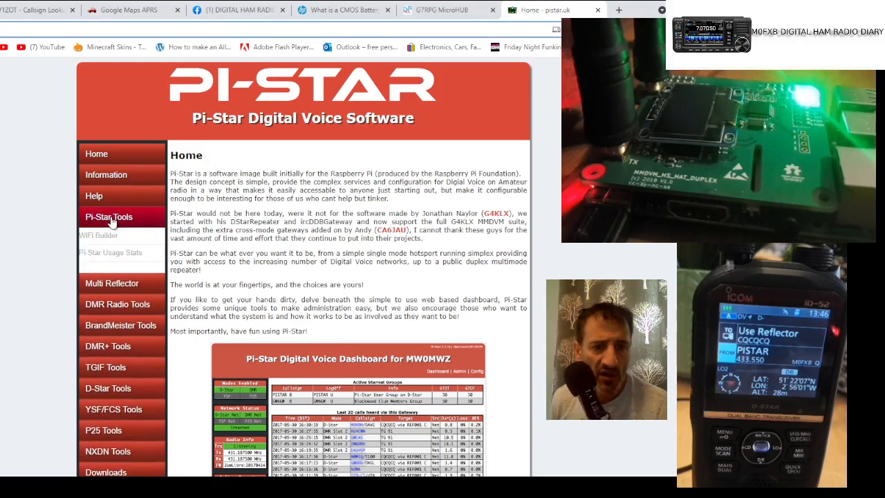
In the WiFi Builder, enter SSID nn and PSK nn and submit to generate the config file.
left_click(103, 236)
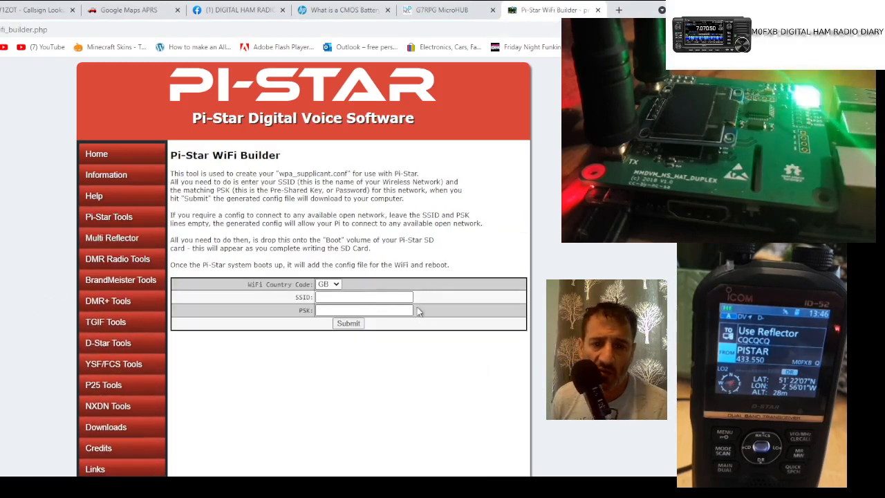
left_click(364, 296)
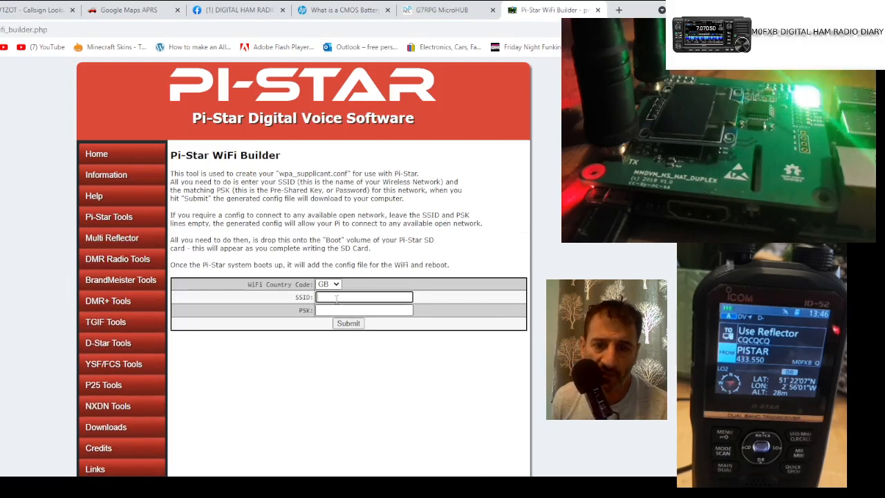
type("nn")
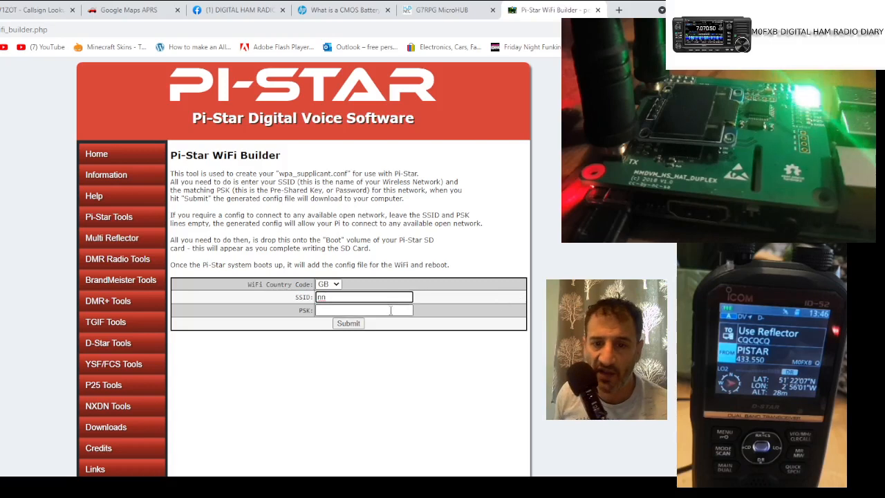
left_click(391, 311)
type("nn")
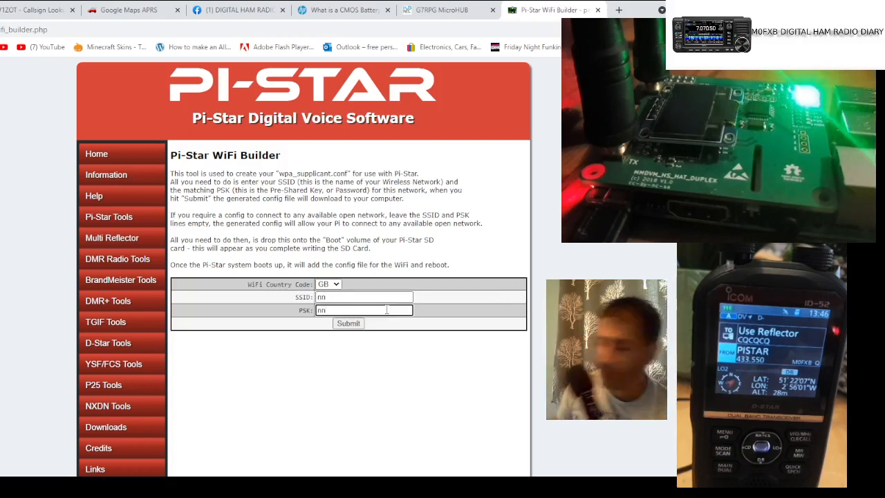
left_click(348, 324)
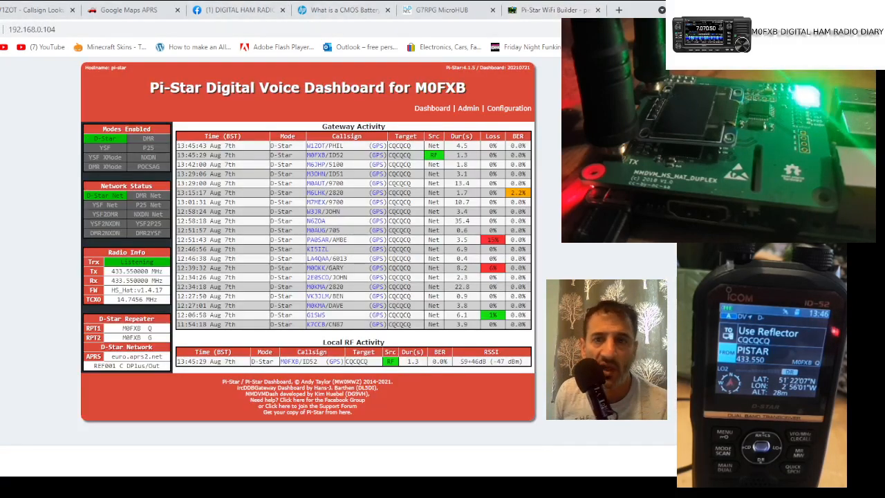
Load the Pi-Star dashboard via the pistar hostname in a new Chrome tab.
left_click(619, 9)
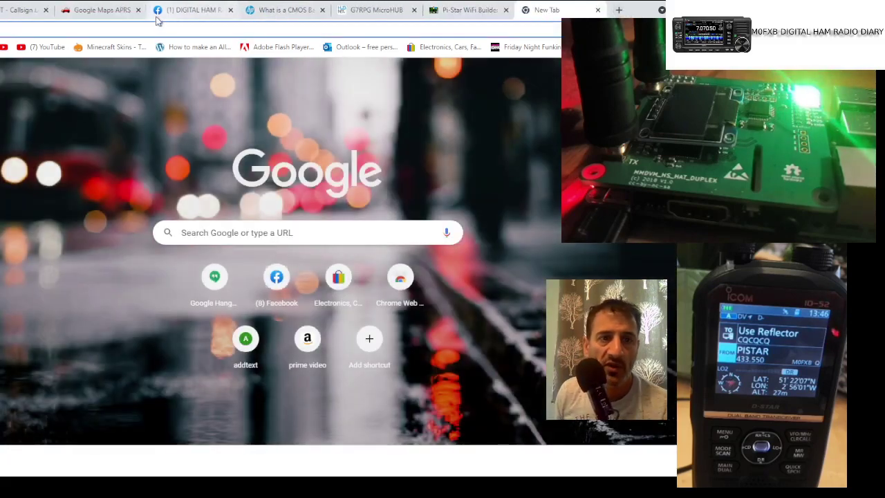
left_click(246, 32)
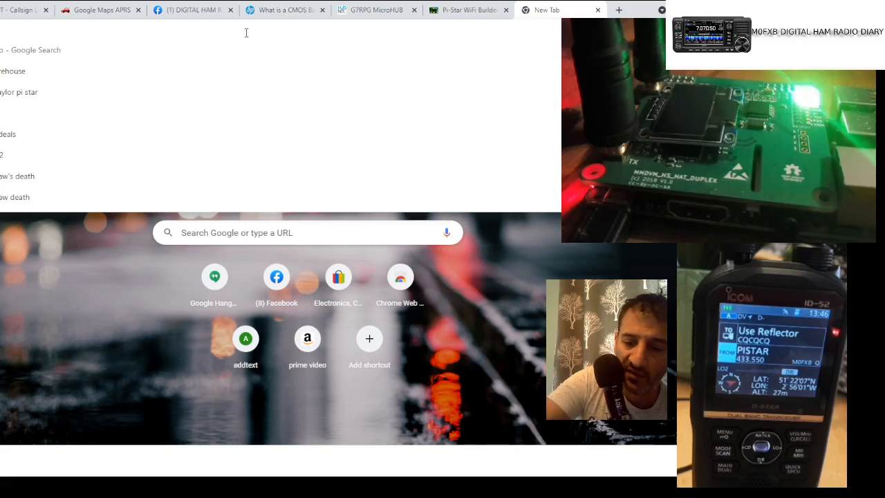
type("pi")
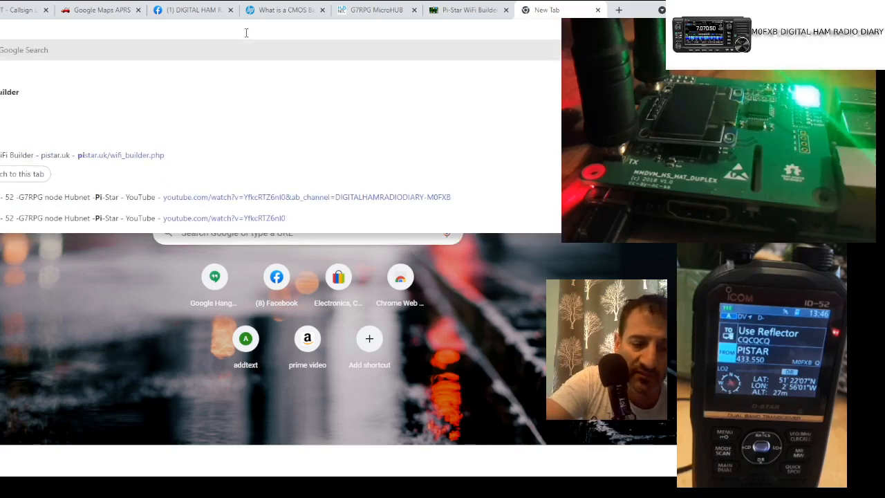
type("star")
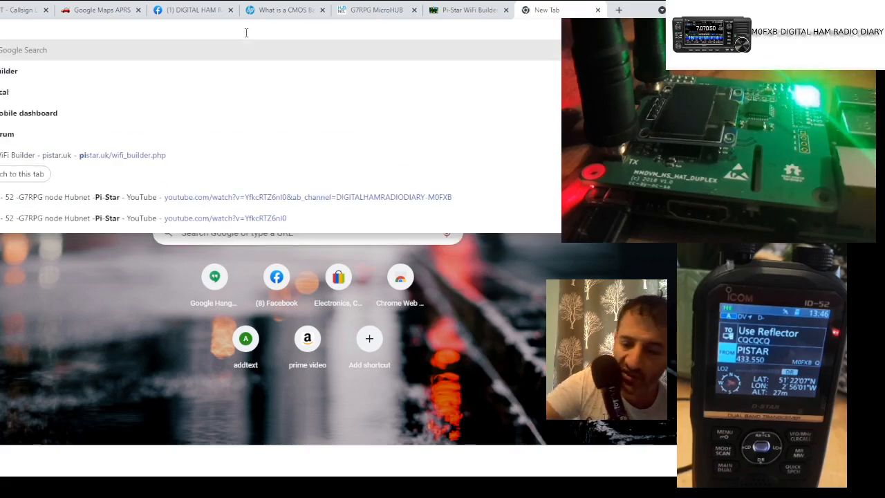
key("Return")
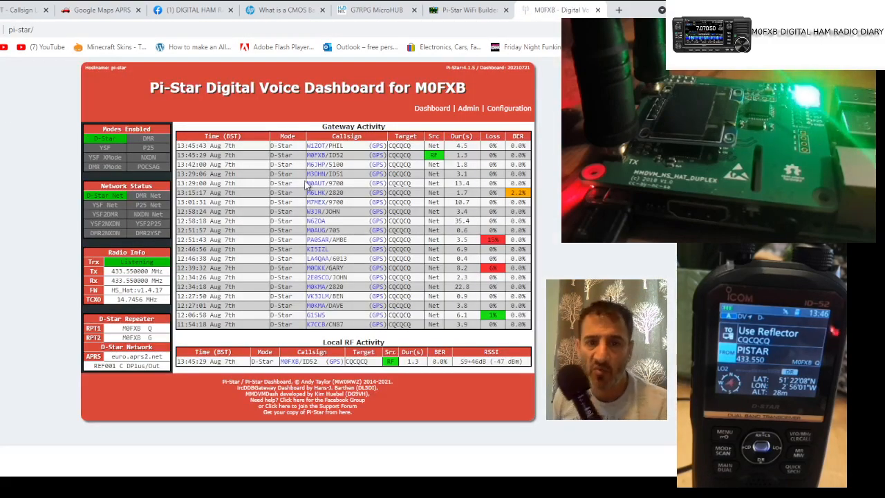
Sign in to the Configuration page, scroll through it, then return to the 192.168.0.104 dashboard tab.
left_click(514, 109)
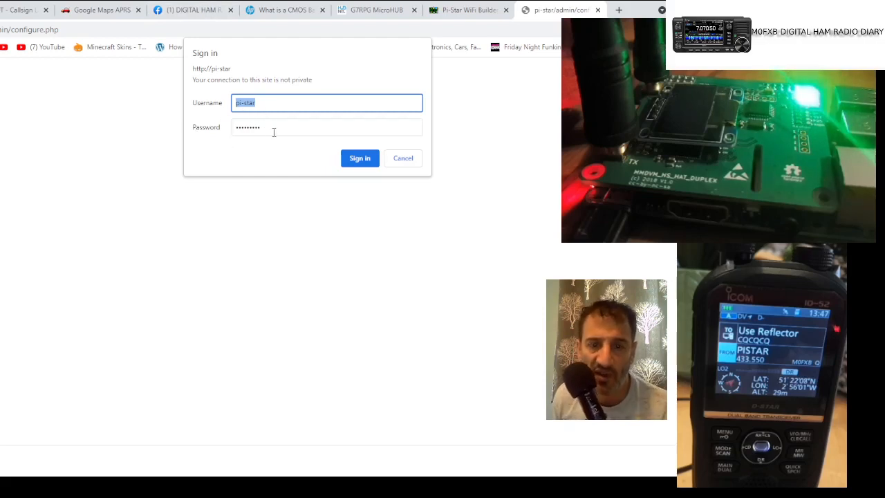
left_click(360, 157)
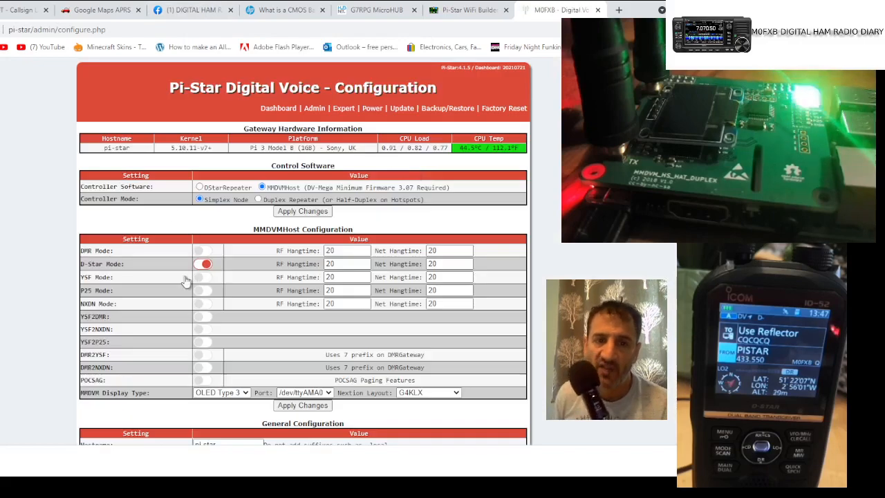
scroll(151, 278, "down", 2)
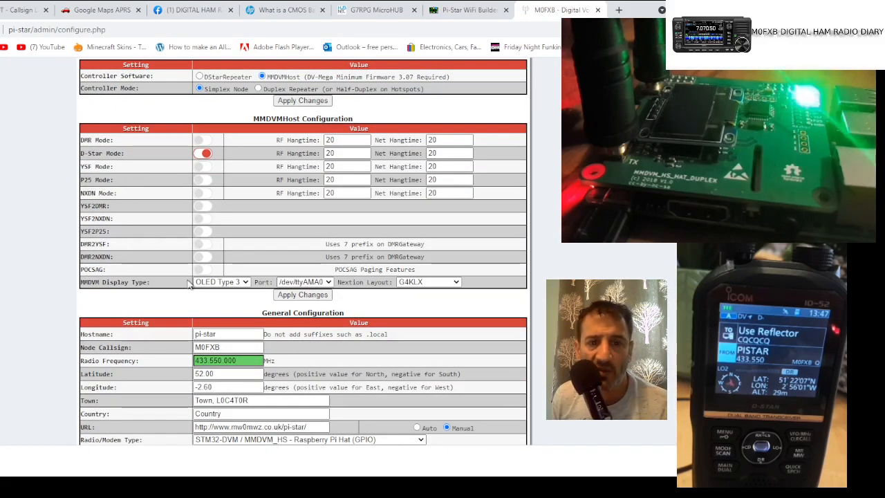
scroll(388, 219, "down", 3)
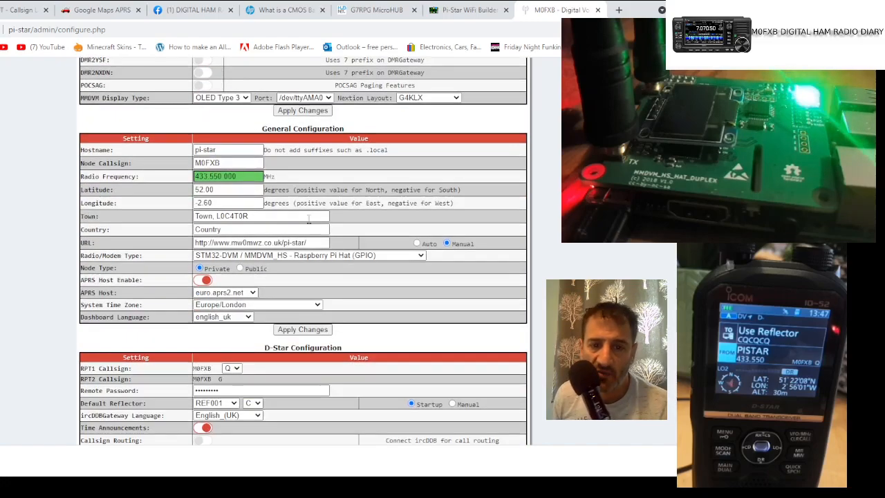
scroll(277, 283, "up", 1)
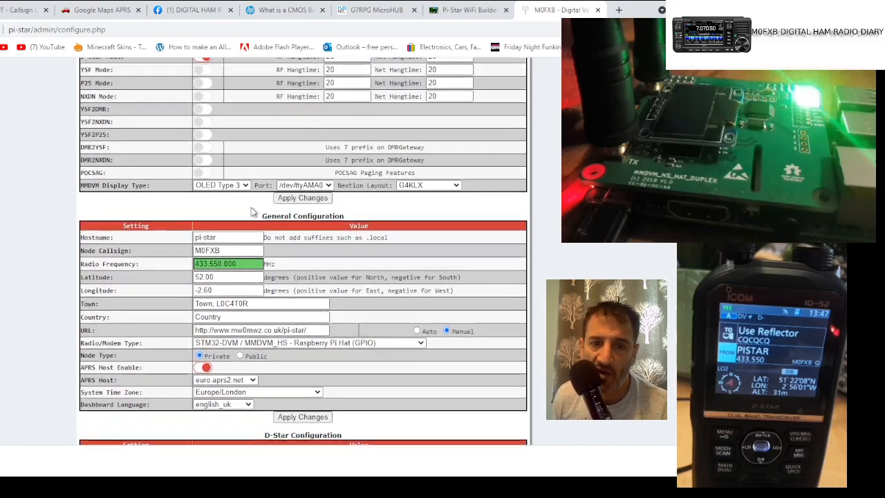
scroll(266, 254, "up", 5)
scroll(266, 255, "down", 5)
scroll(266, 263, "down", 5)
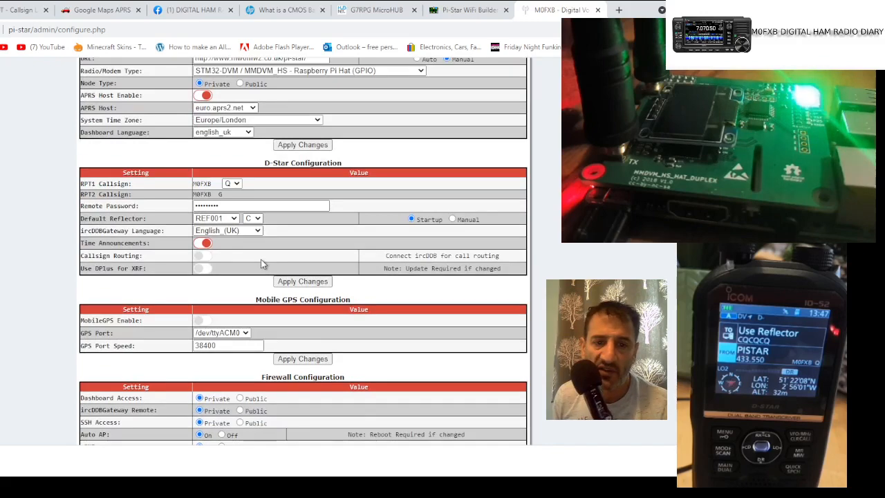
scroll(261, 264, "up", 5)
scroll(262, 265, "up", 5)
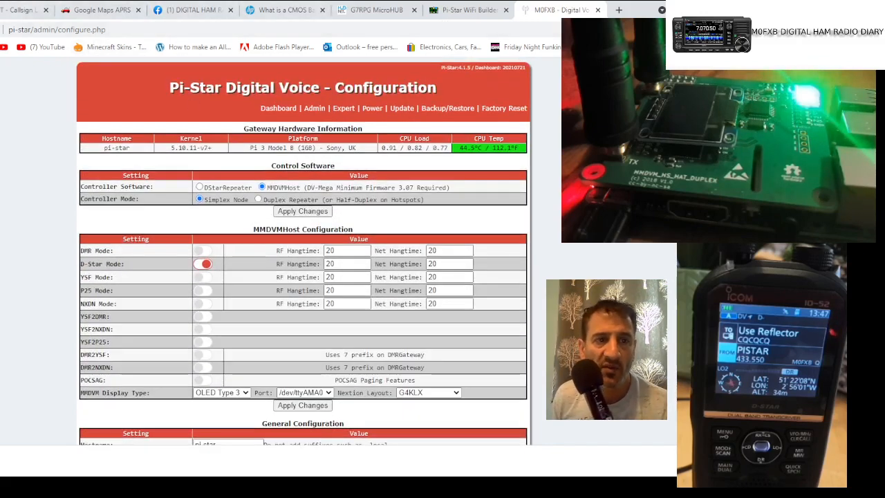
key("ctrl+1")
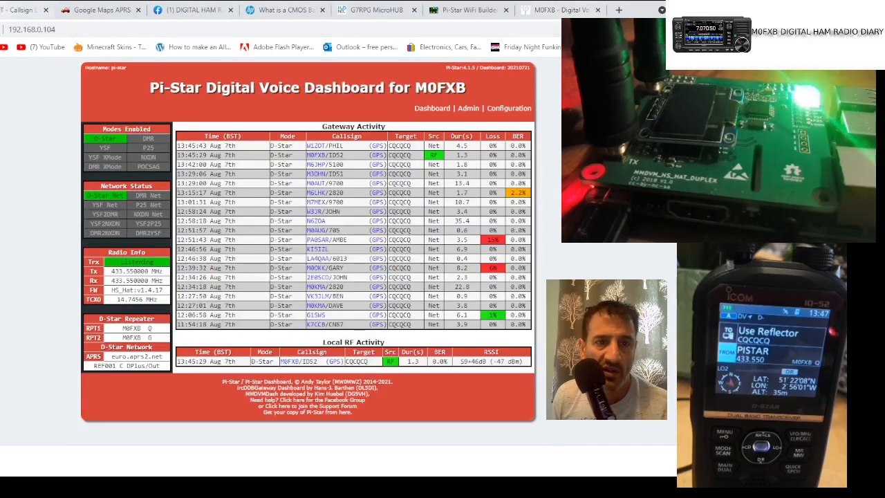